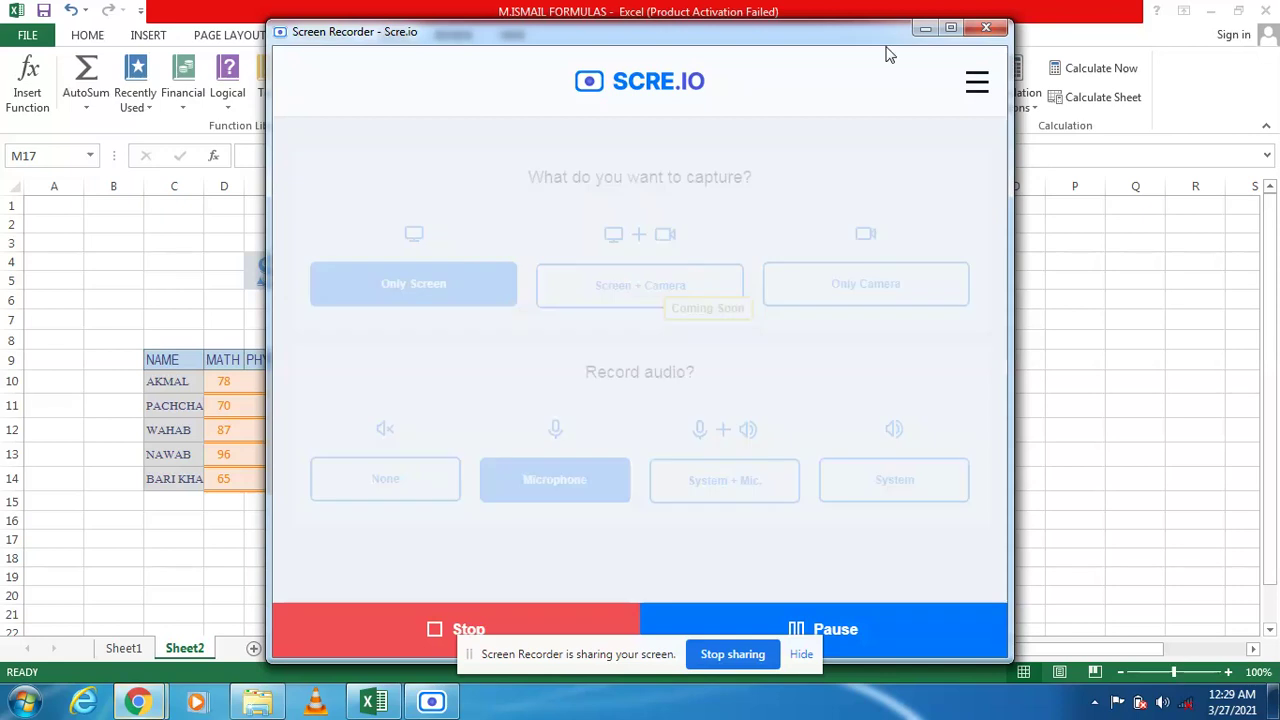
- Minimize the Screen Recorder window to reveal the student mark sheet on Sheet2
{"action": "left_click", "coordinate": [925, 28]}
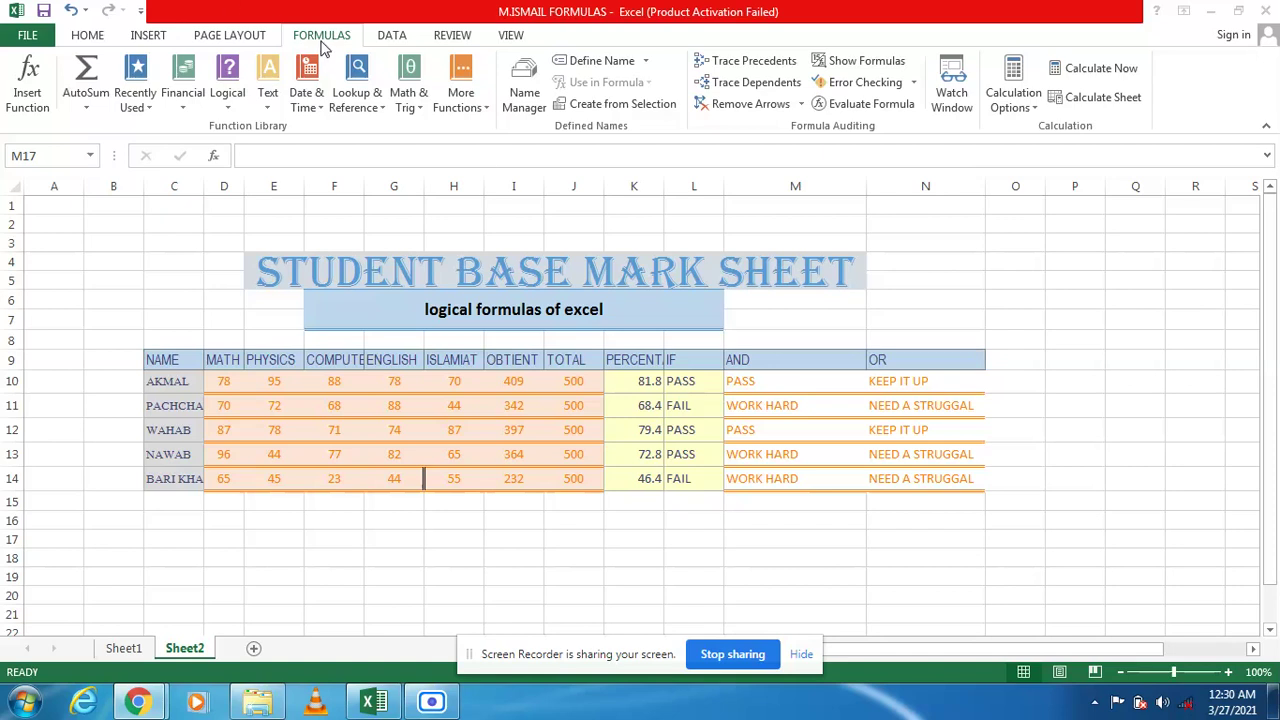
{"action": "left_click", "coordinate": [228, 115]}
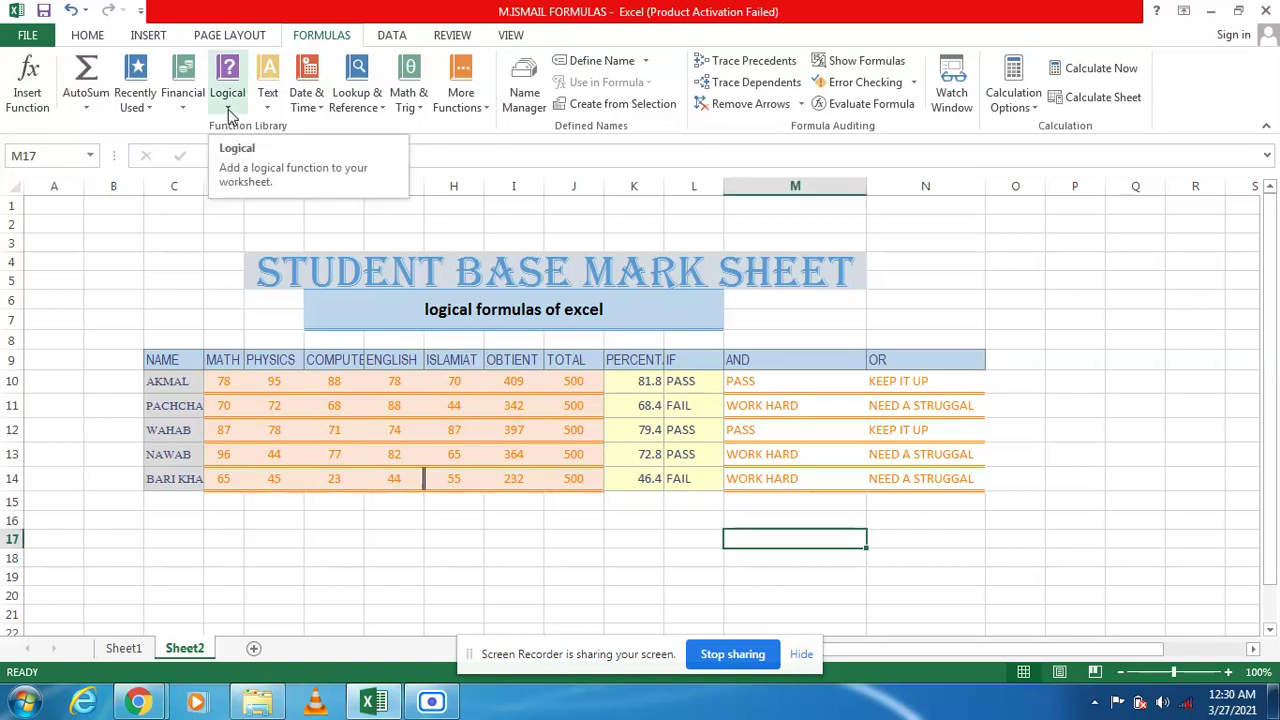
{"action": "left_click", "coordinate": [233, 88]}
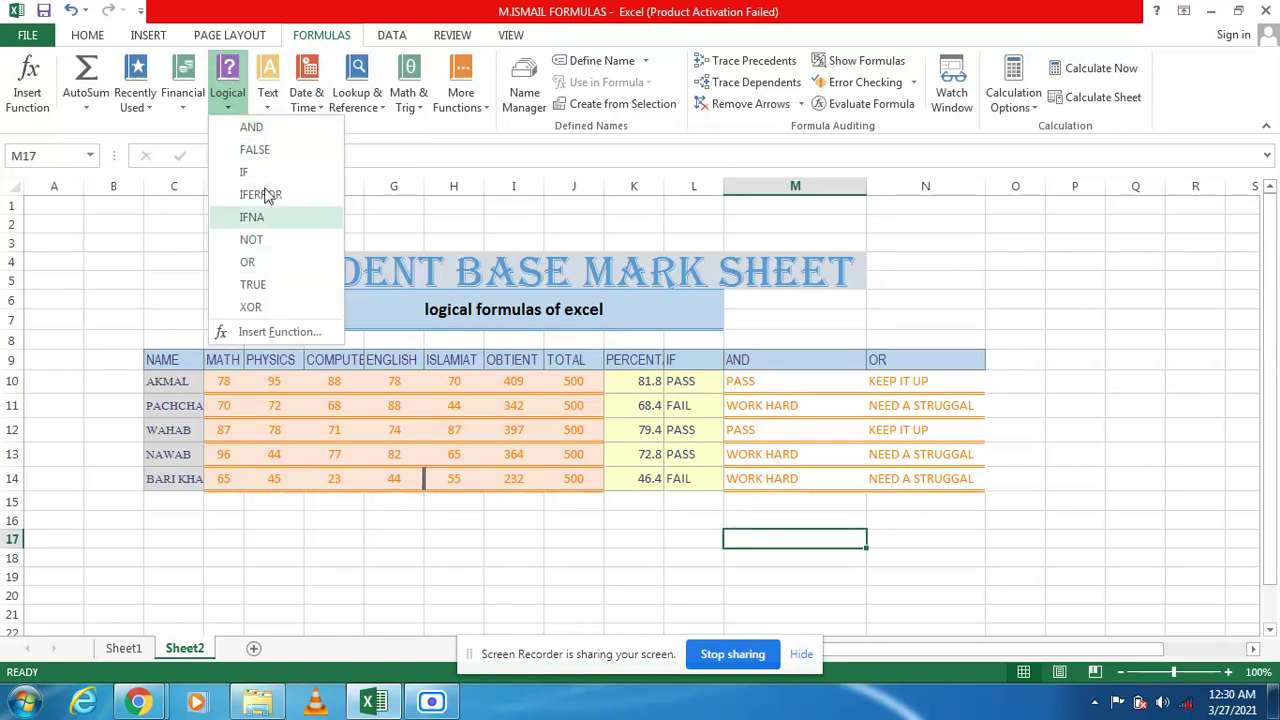
{"action": "left_click", "coordinate": [546, 218]}
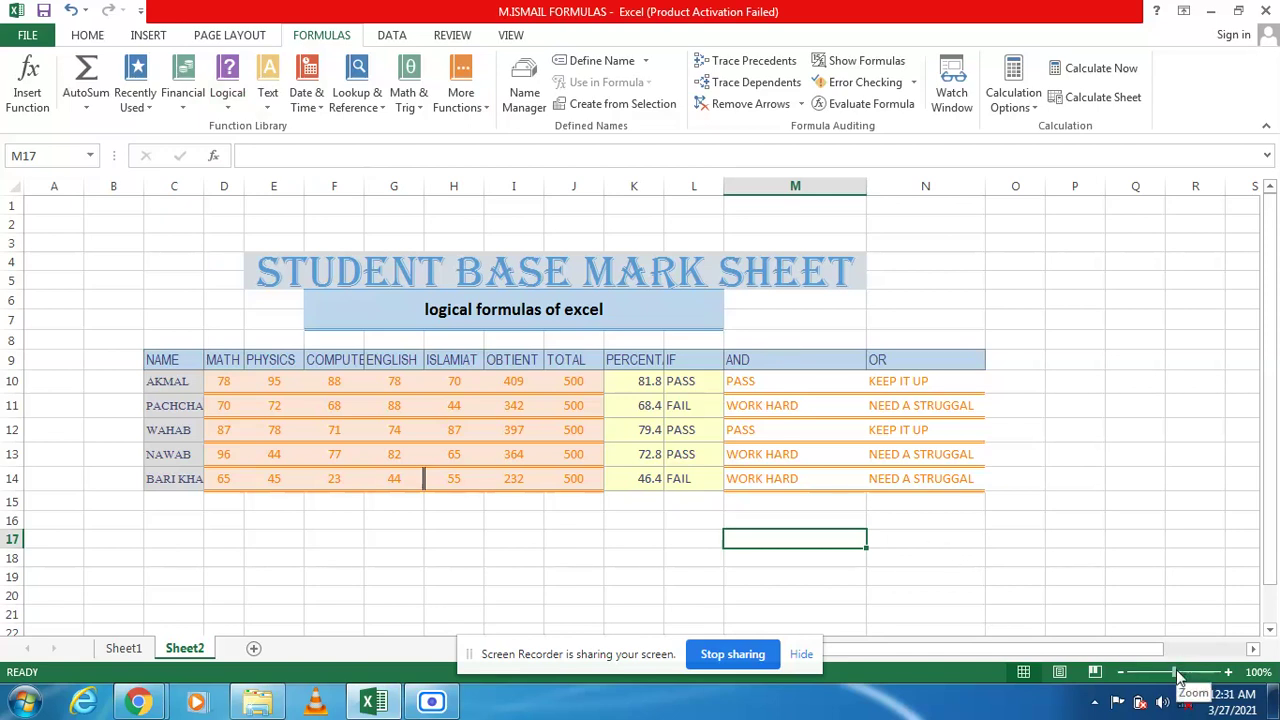
- Zoom the mark sheet to 124% and scroll left so column B is visible
{"action": "left_click_drag", "start_coordinate": [1180, 678], "coordinate": [1182, 676]}
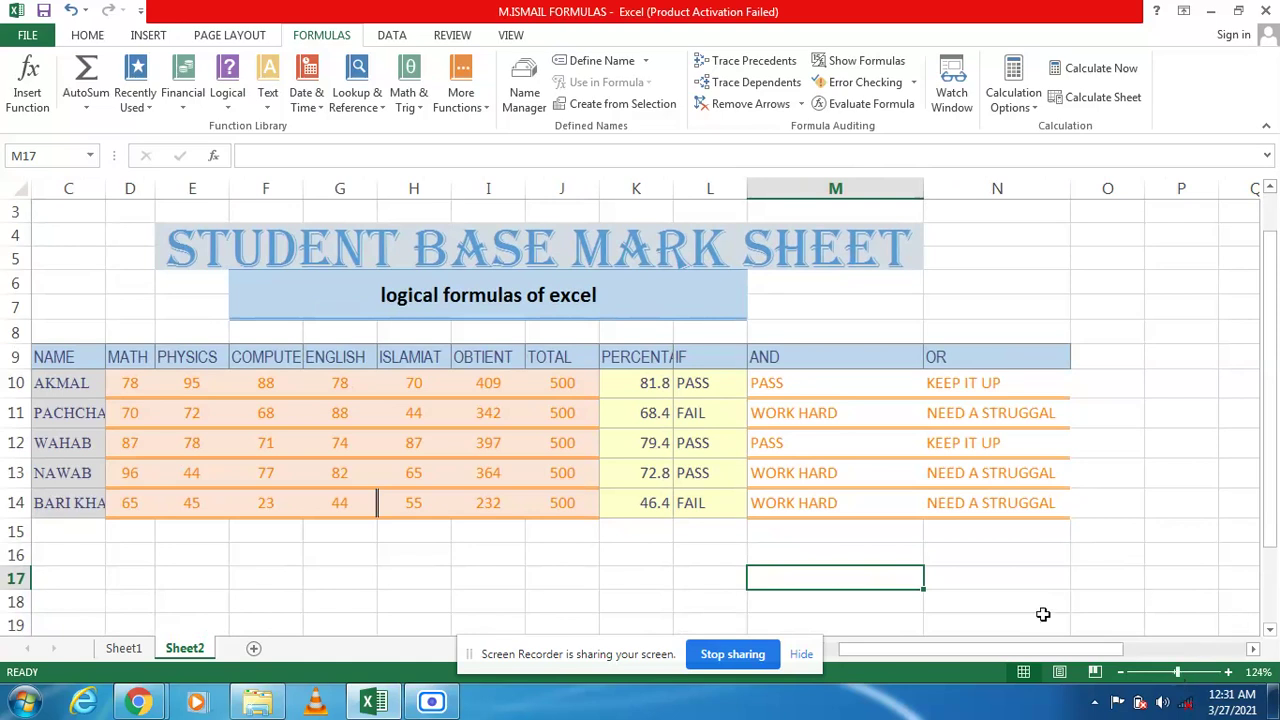
{"action": "left_click_drag", "start_coordinate": [952, 651], "coordinate": [932, 650]}
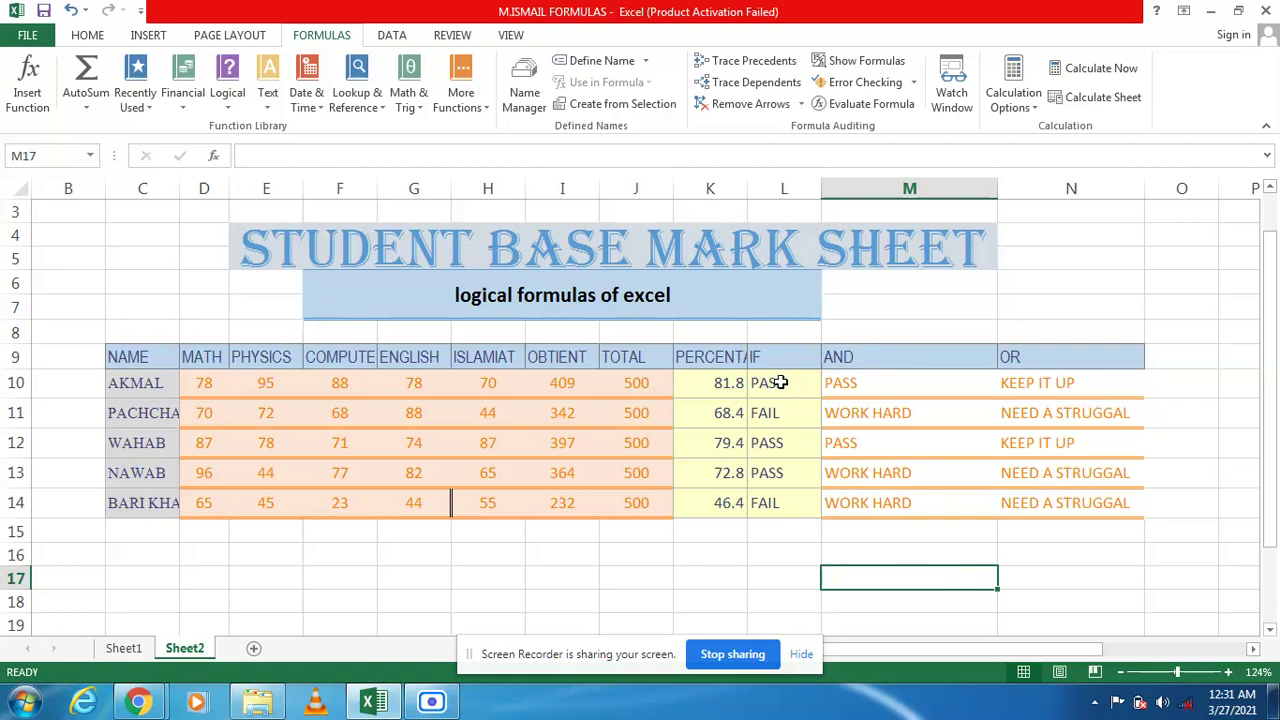
- Open L10's formula =IF(K10>70,"PASS",IF(K10<70,"FAIL")) to review its PASS and FAIL conditions
{"action": "double_click", "coordinate": [781, 382]}
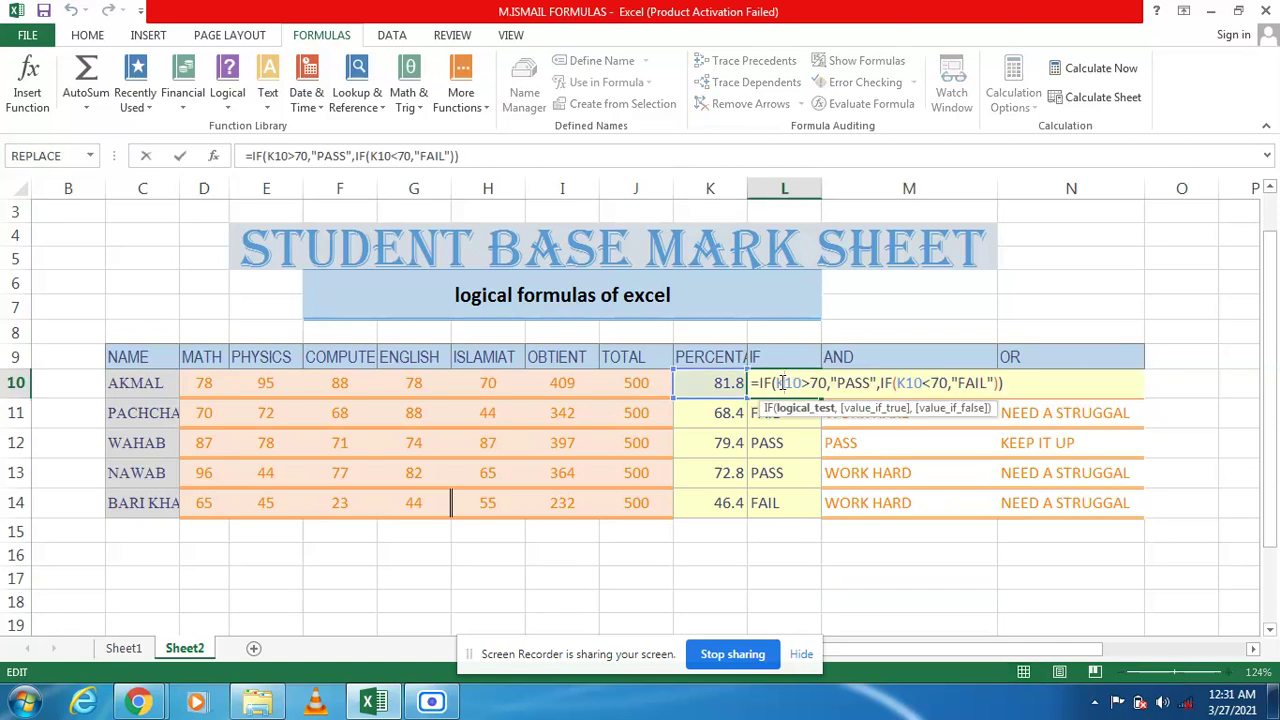
{"action": "left_click", "coordinate": [784, 383]}
{"action": "double_click", "coordinate": [988, 384]}
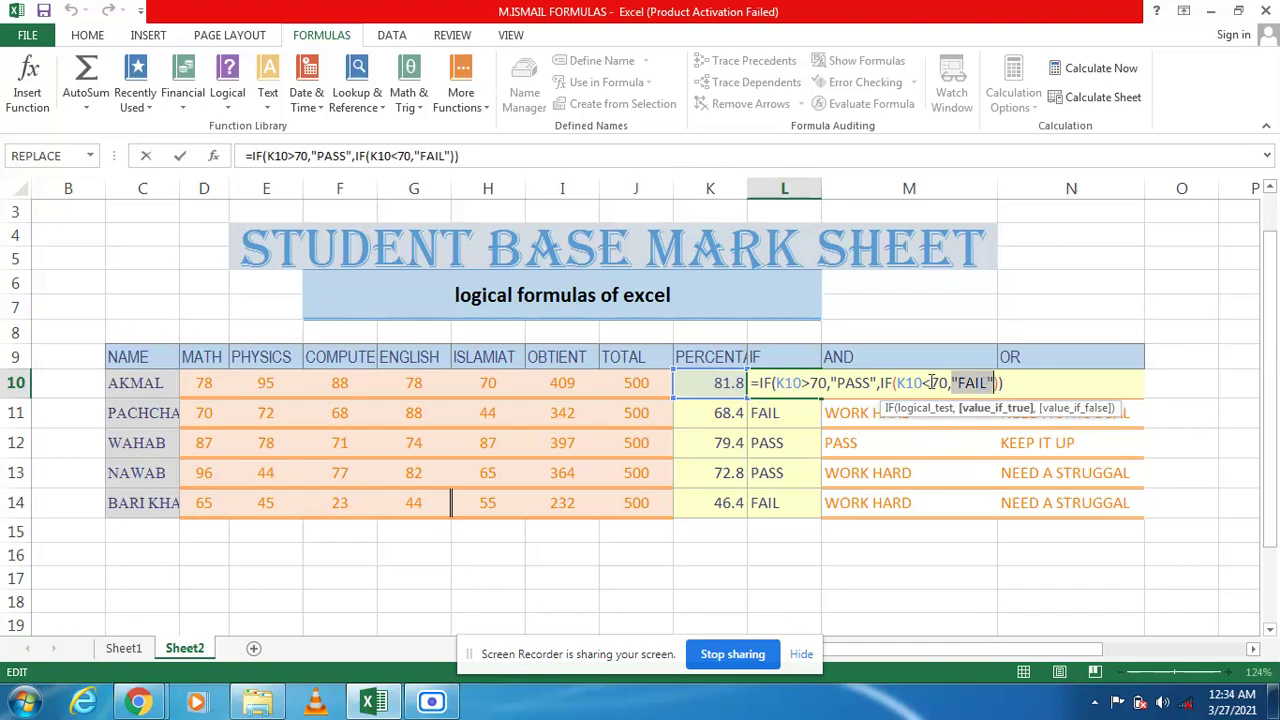
{"action": "left_click", "coordinate": [1020, 381]}
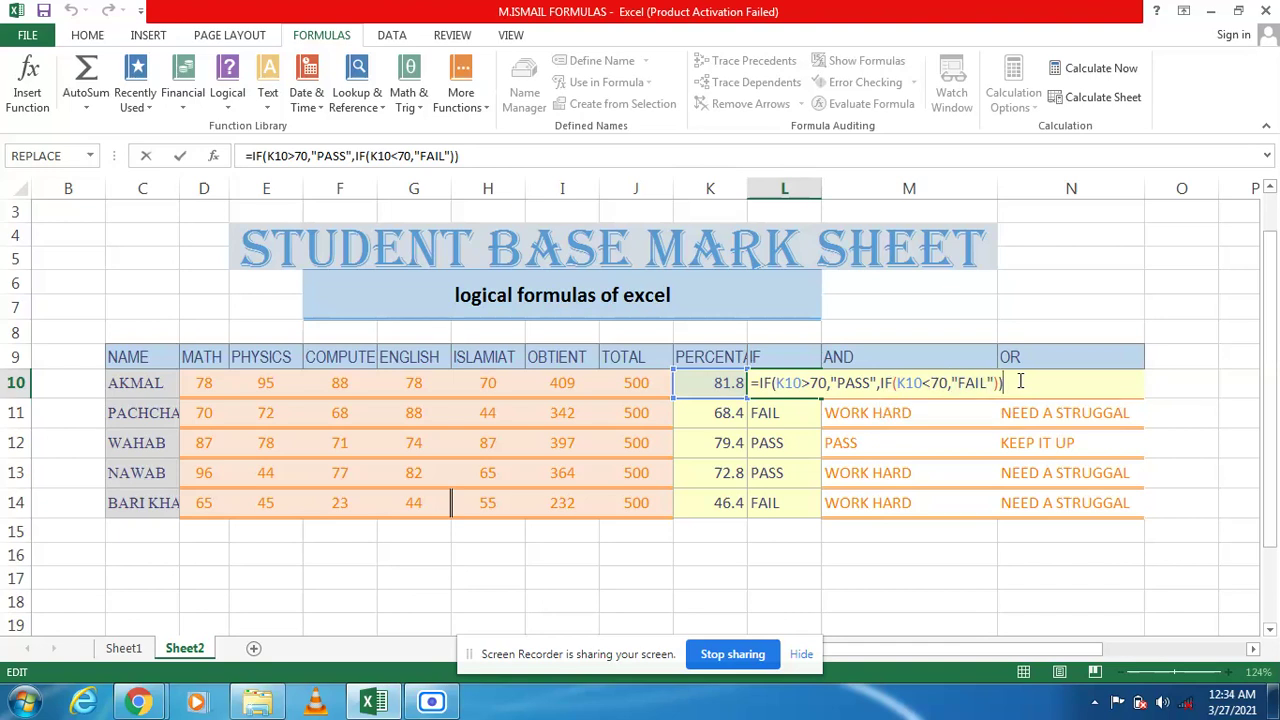
- Commit L10's IF formula so it shows PASS, then clear the IF formula from L14
{"action": "key", "text": "Return"}
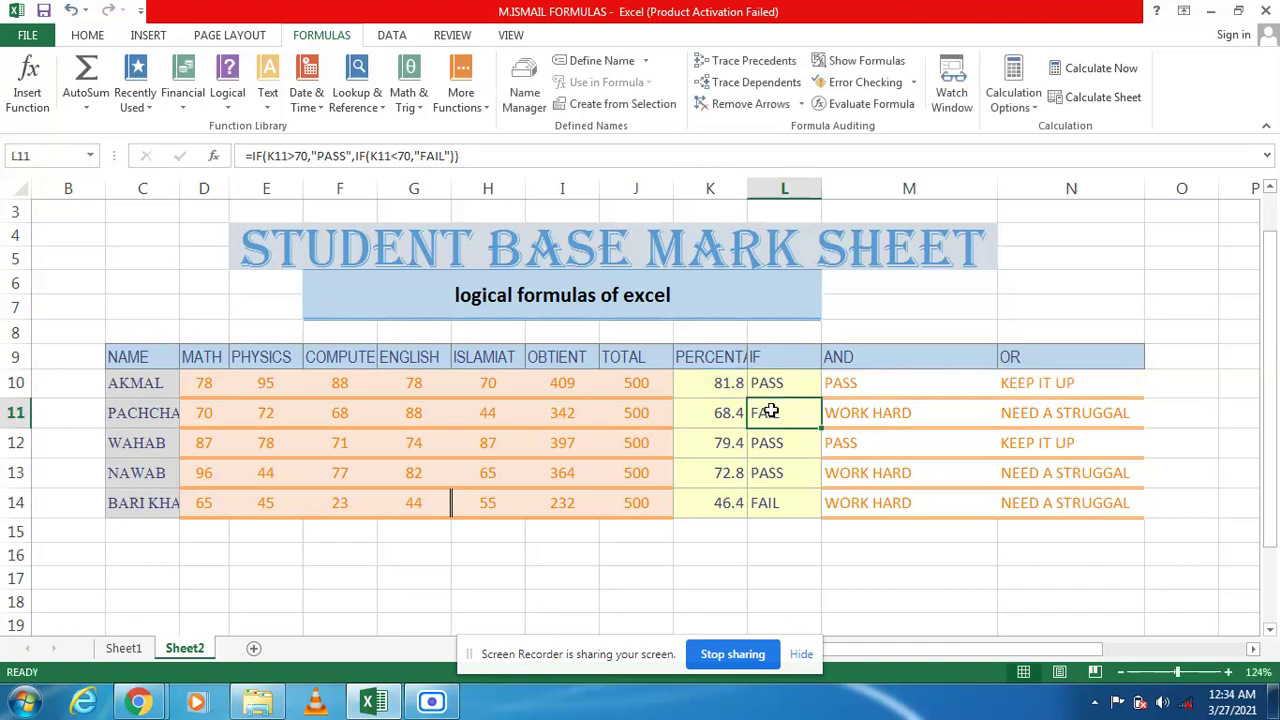
{"action": "left_click", "coordinate": [773, 498]}
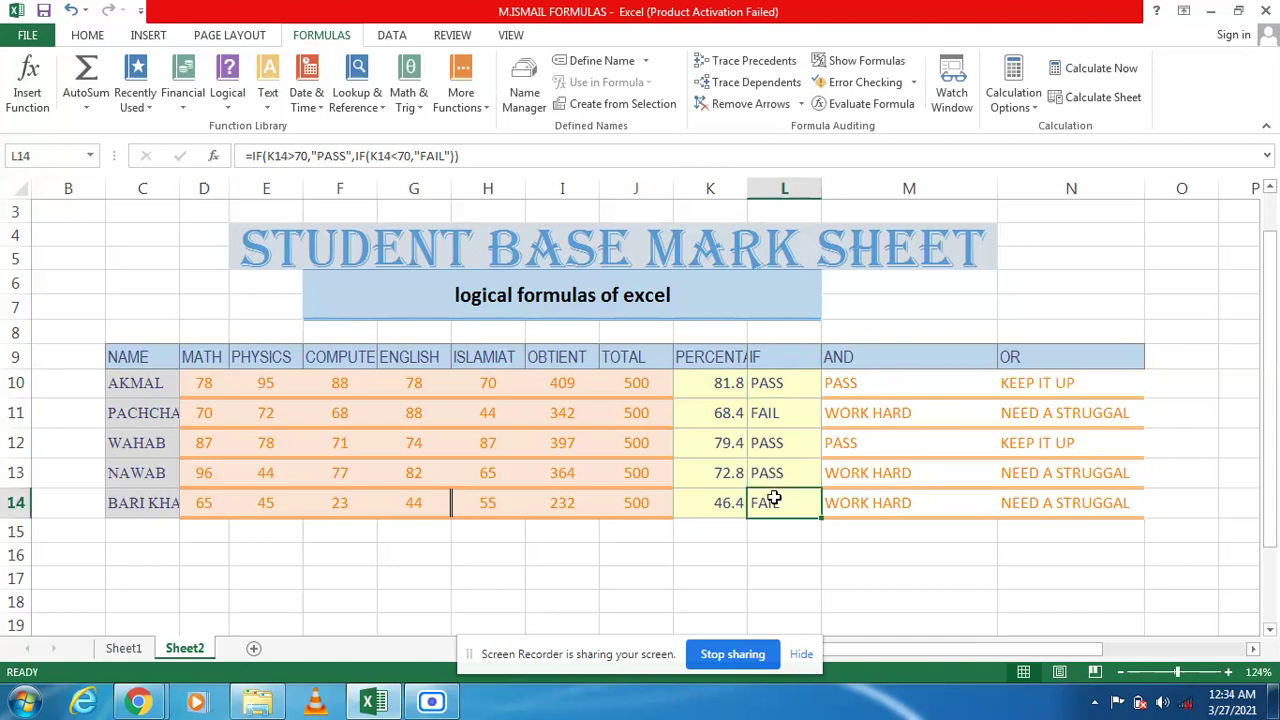
{"action": "key", "text": "BackSpace"}
- Delete the IF formulas from L13, L12 and L11, keeping only L10's PASS formula
{"action": "left_click", "coordinate": [771, 478]}
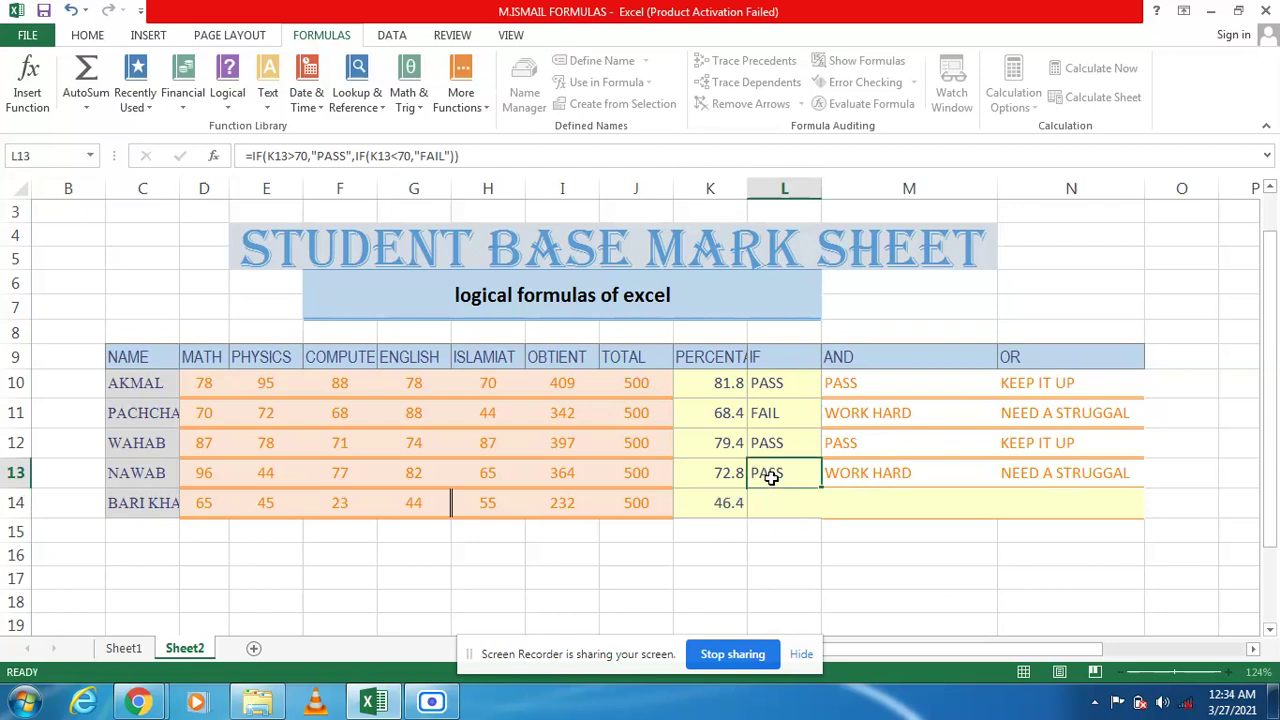
{"action": "key", "text": "BackSpace"}
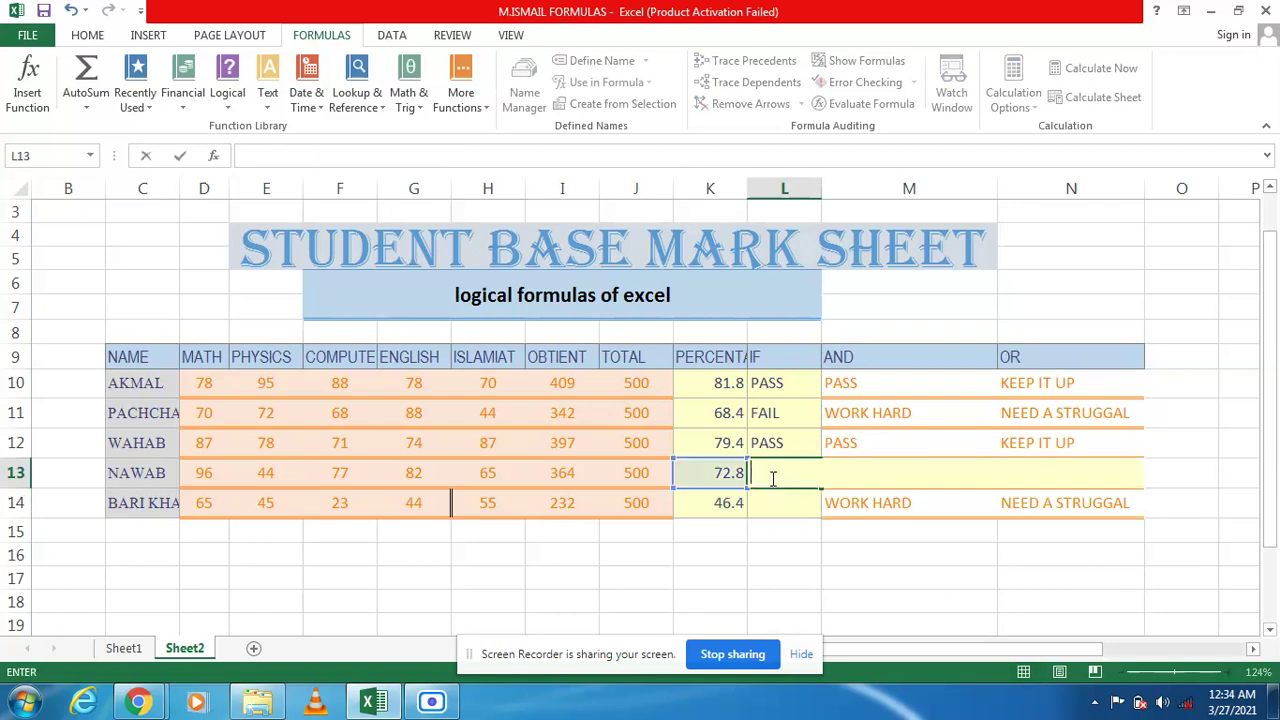
{"action": "left_click", "coordinate": [773, 441]}
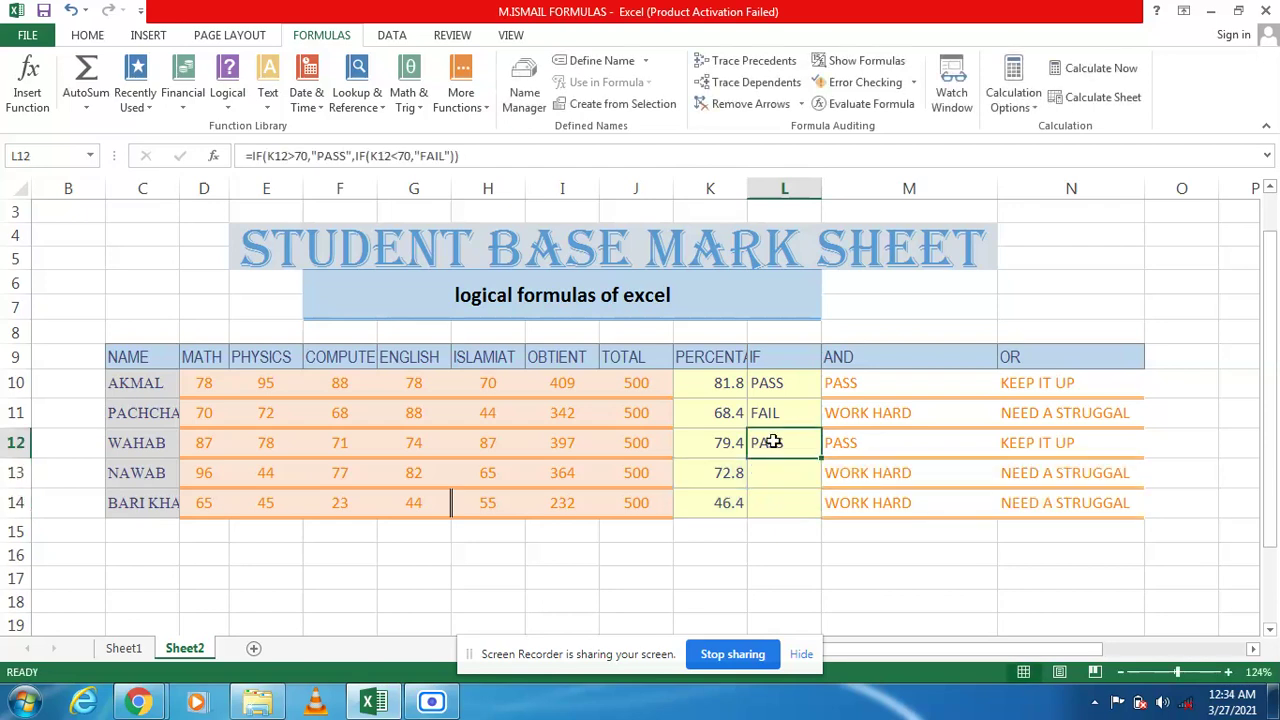
{"action": "key", "text": "BackSpace"}
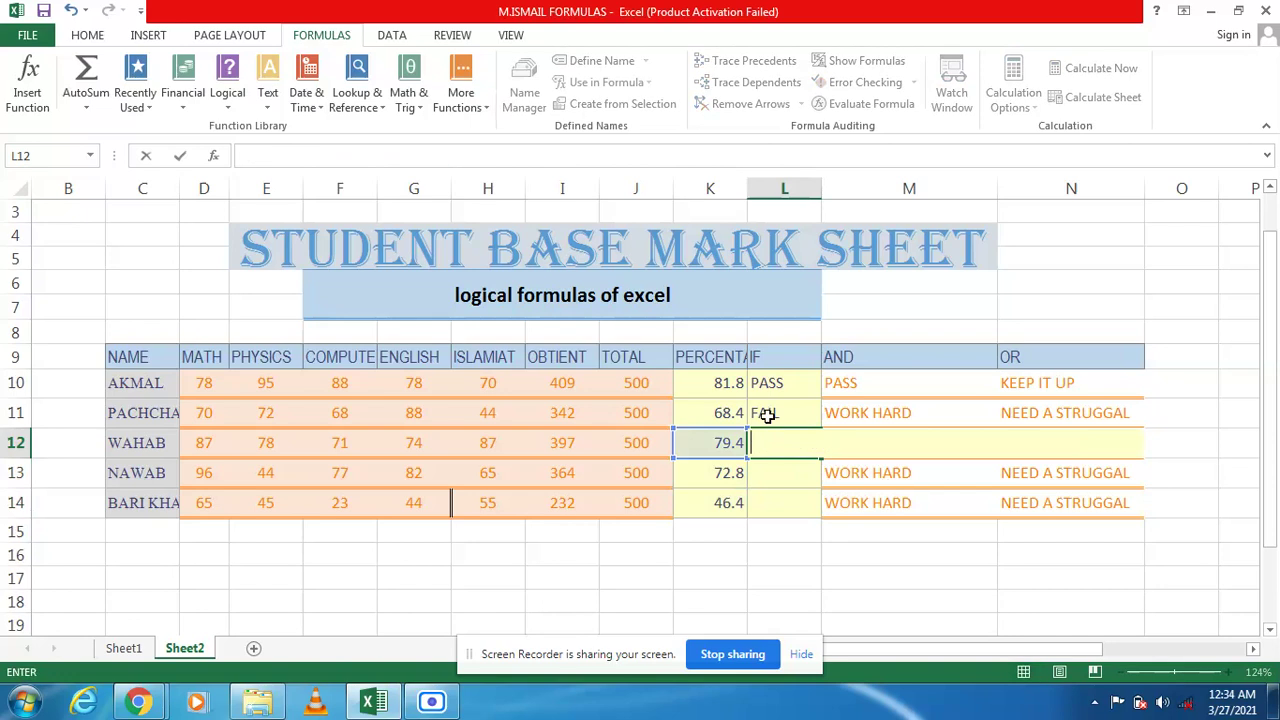
{"action": "left_click", "coordinate": [766, 413]}
{"action": "double_click", "coordinate": [766, 413]}
{"action": "key", "text": "BackSpace"}
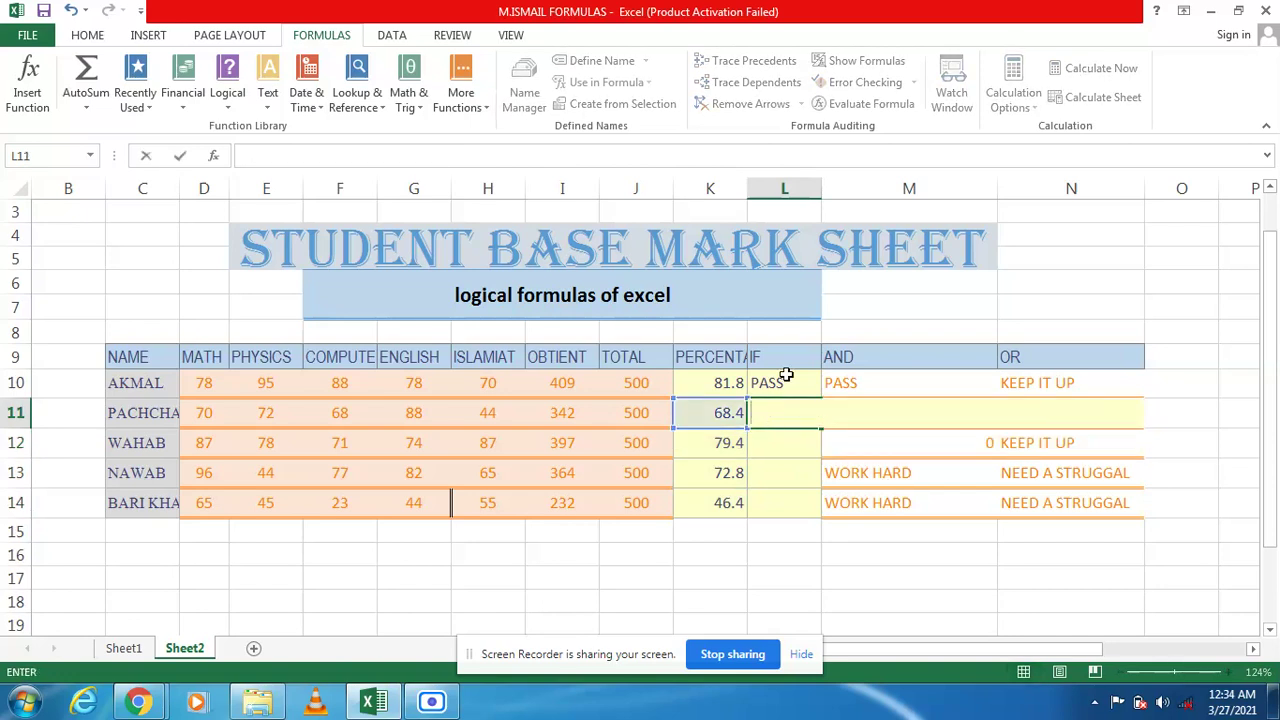
{"action": "left_click", "coordinate": [786, 375]}
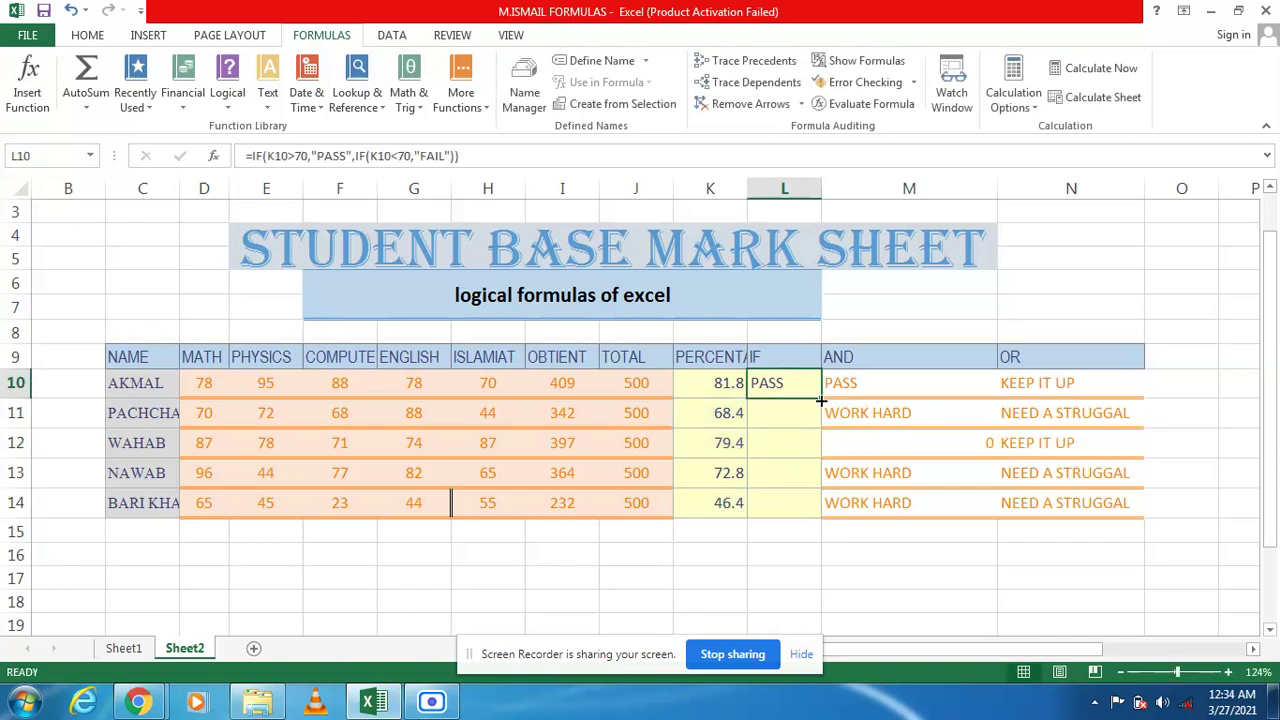
- Copy L10's IF formula down through L14 so every student shows PASS or FAIL
{"action": "left_click_drag", "start_coordinate": [820, 397], "coordinate": [815, 511]}
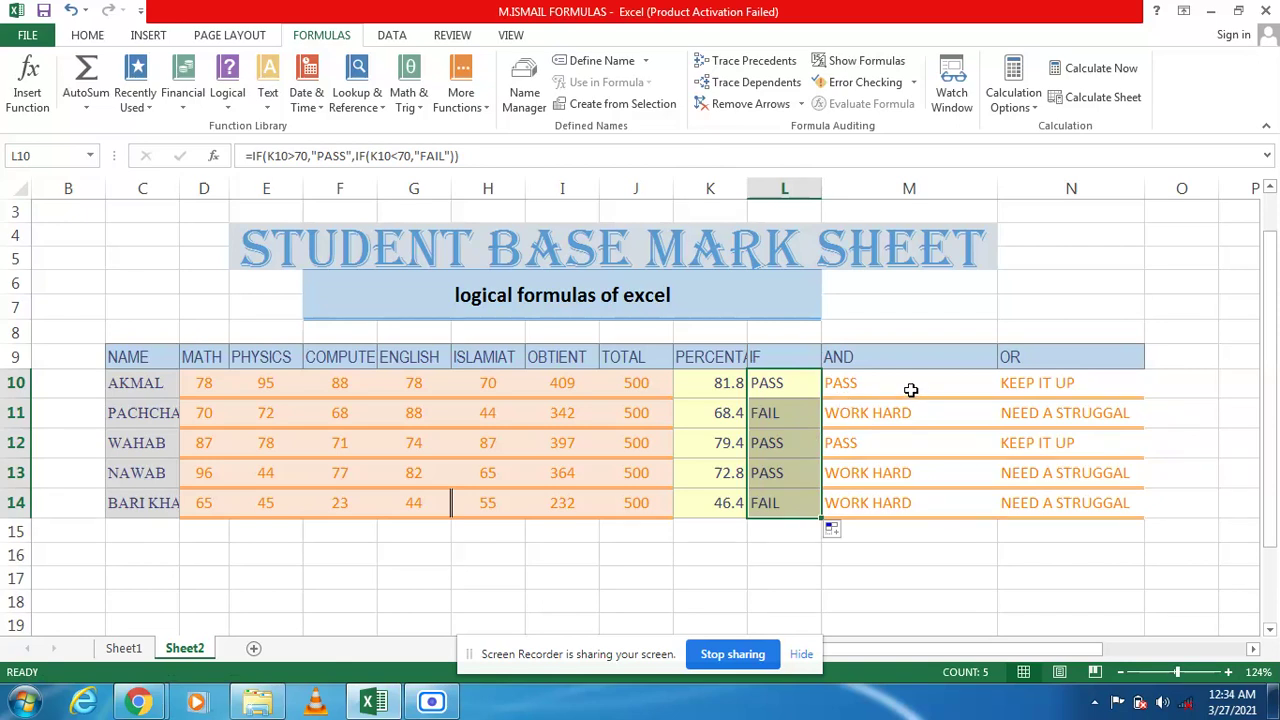
{"action": "left_click", "coordinate": [853, 383]}
- Open M10's IF(AND) formula, requiring all marks D10:H10 >=70, for in-cell review
{"action": "double_click", "coordinate": [851, 383]}
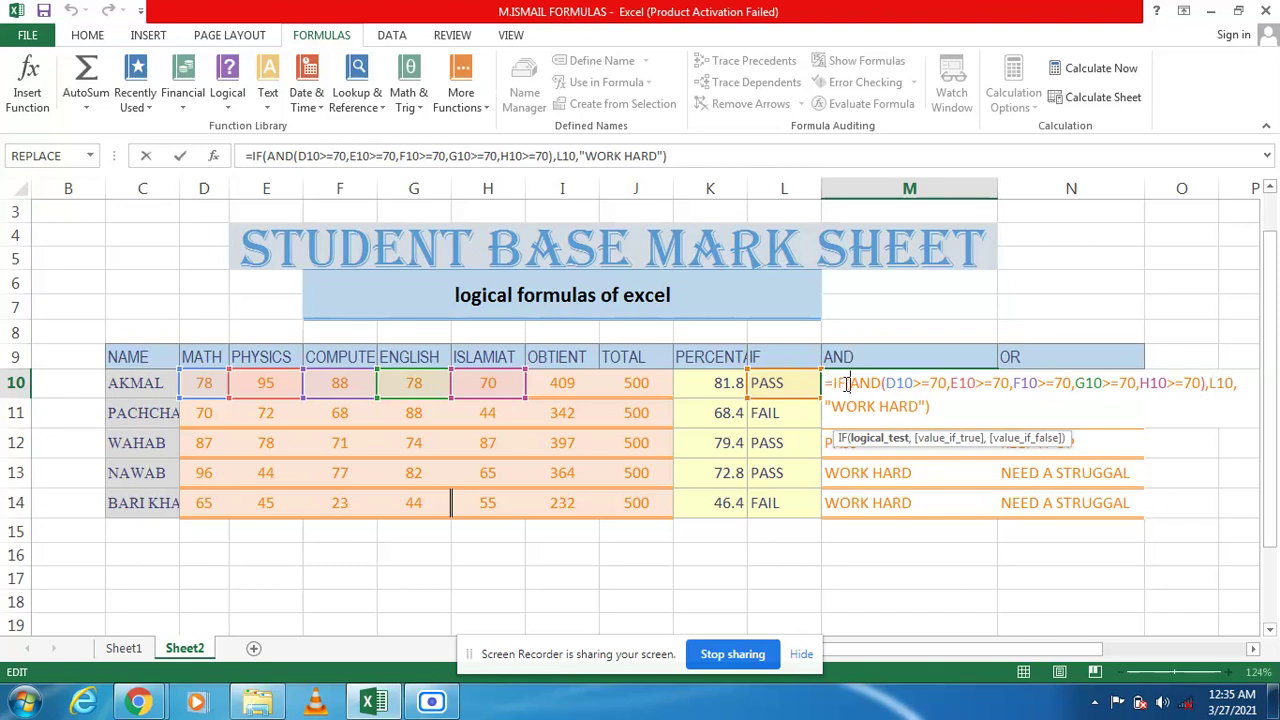
{"action": "left_click", "coordinate": [849, 383]}
- Point out M10's AND conditions and L10 reference, then commit it to show PASS
{"action": "left_click", "coordinate": [1210, 384]}
{"action": "left_click", "coordinate": [851, 383]}
{"action": "key", "text": "Return"}
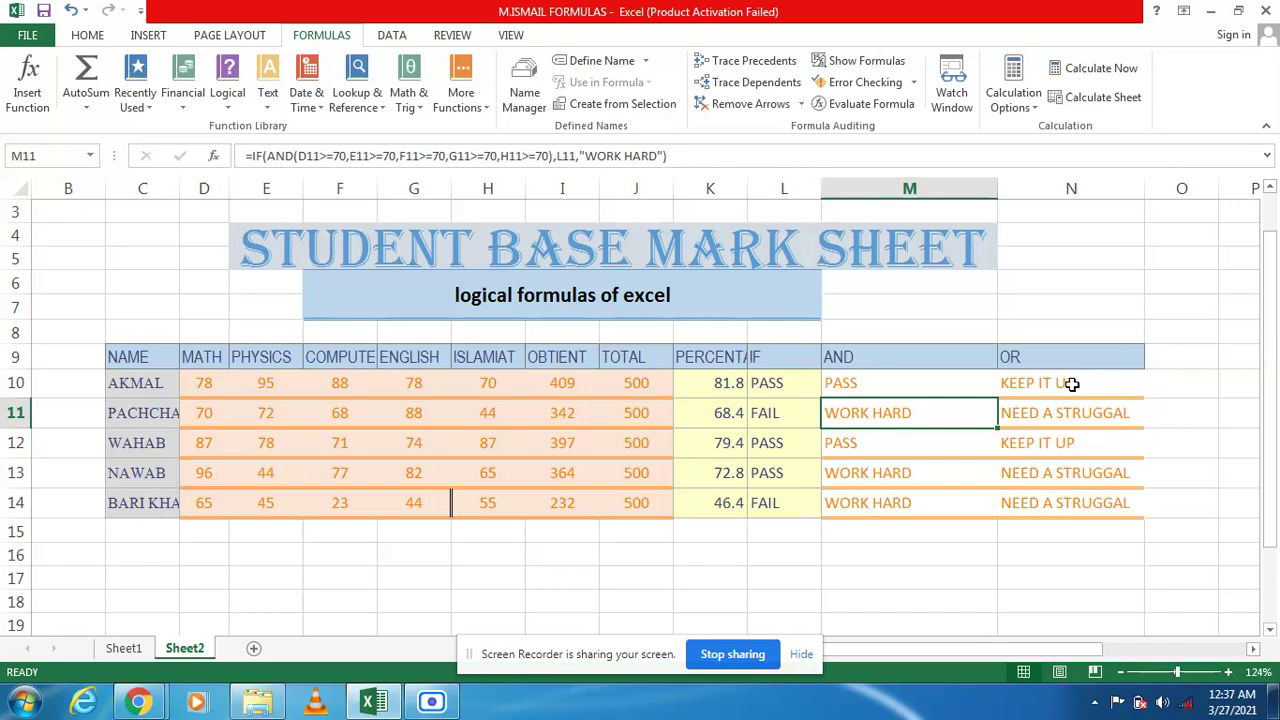
- Complete N10's IF(OR) remark: NEED A STRUGGAL if any mark <=50, else KEEP IT UP
{"action": "left_click", "coordinate": [1049, 384]}
{"action": "double_click", "coordinate": [1049, 384]}
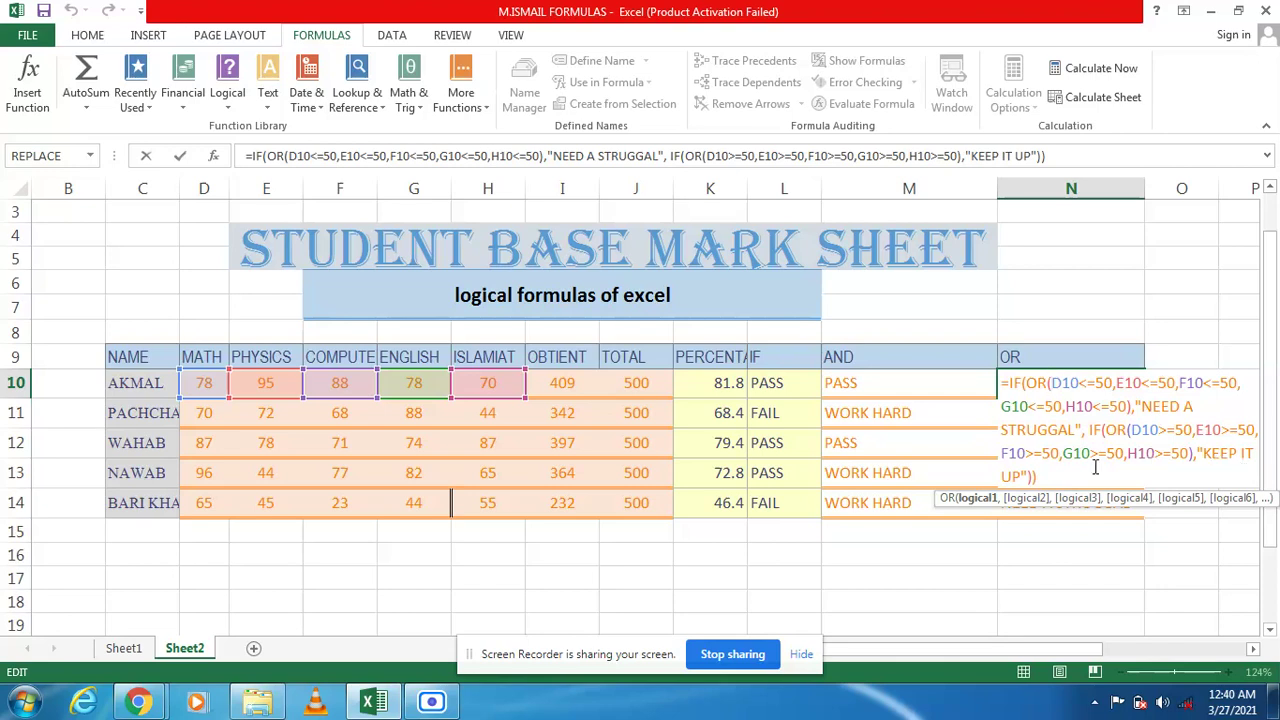
{"action": "left_click", "coordinate": [1052, 470]}
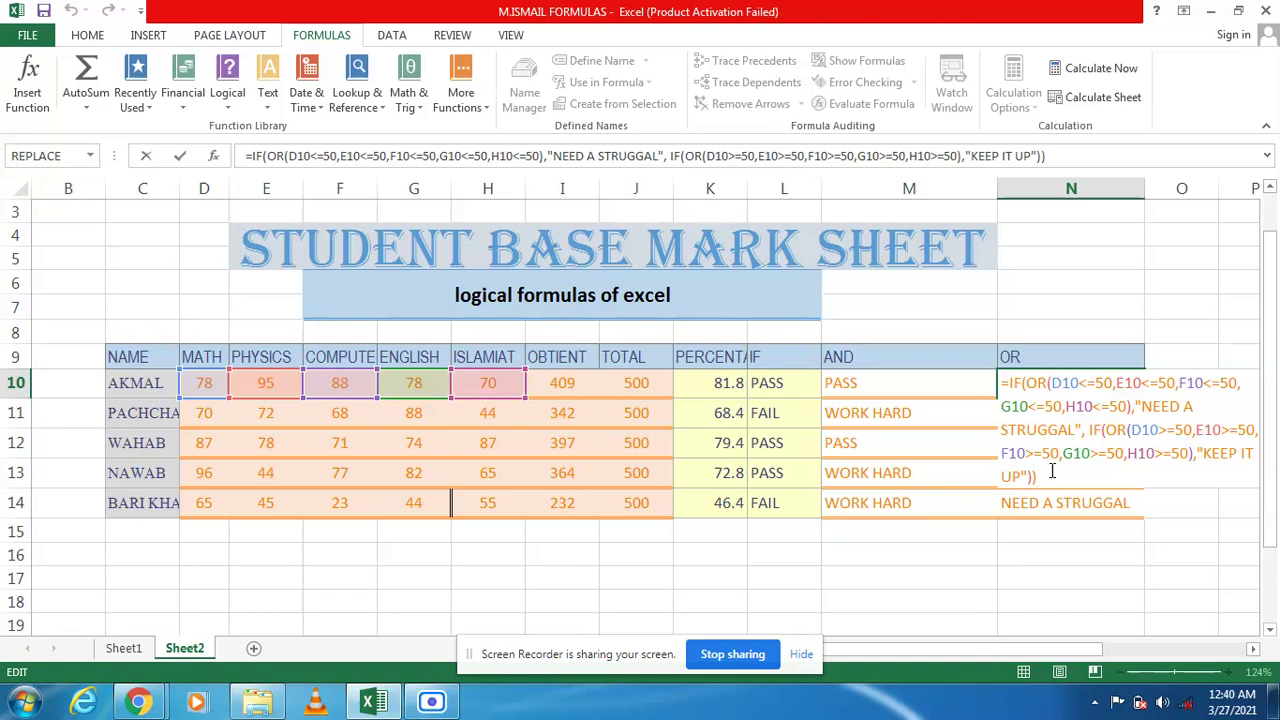
{"action": "key", "text": "Return"}
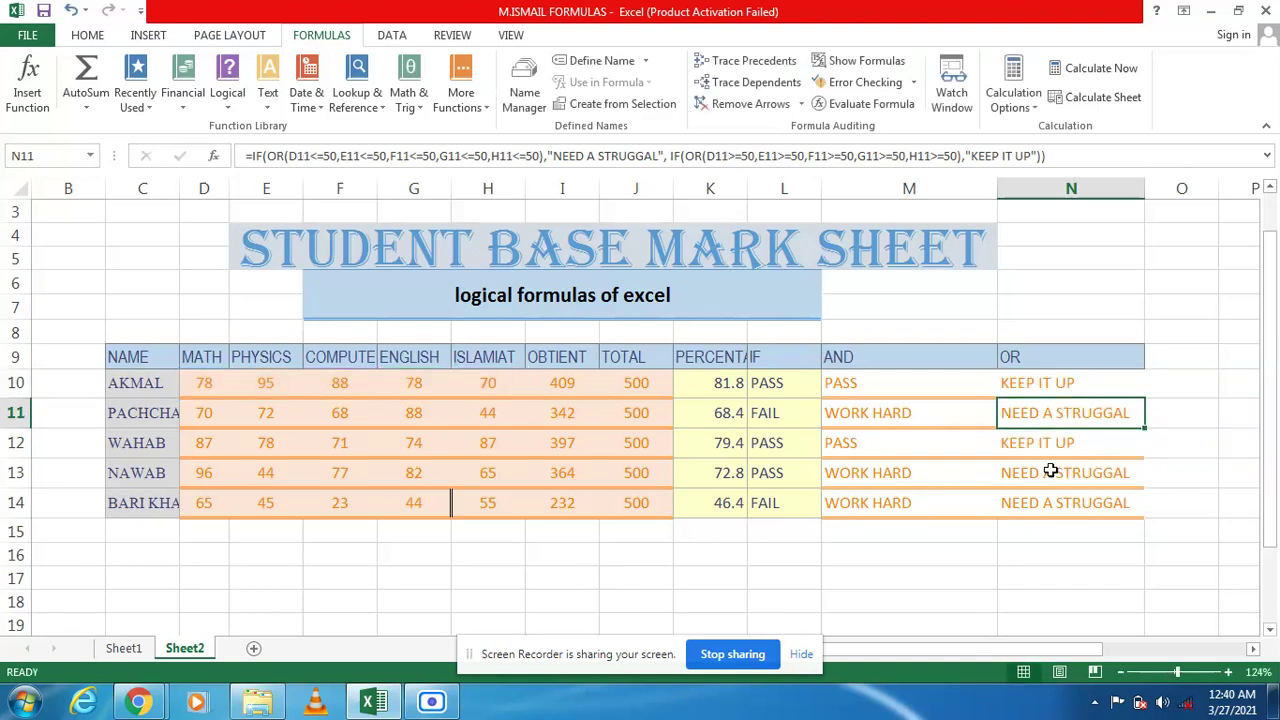